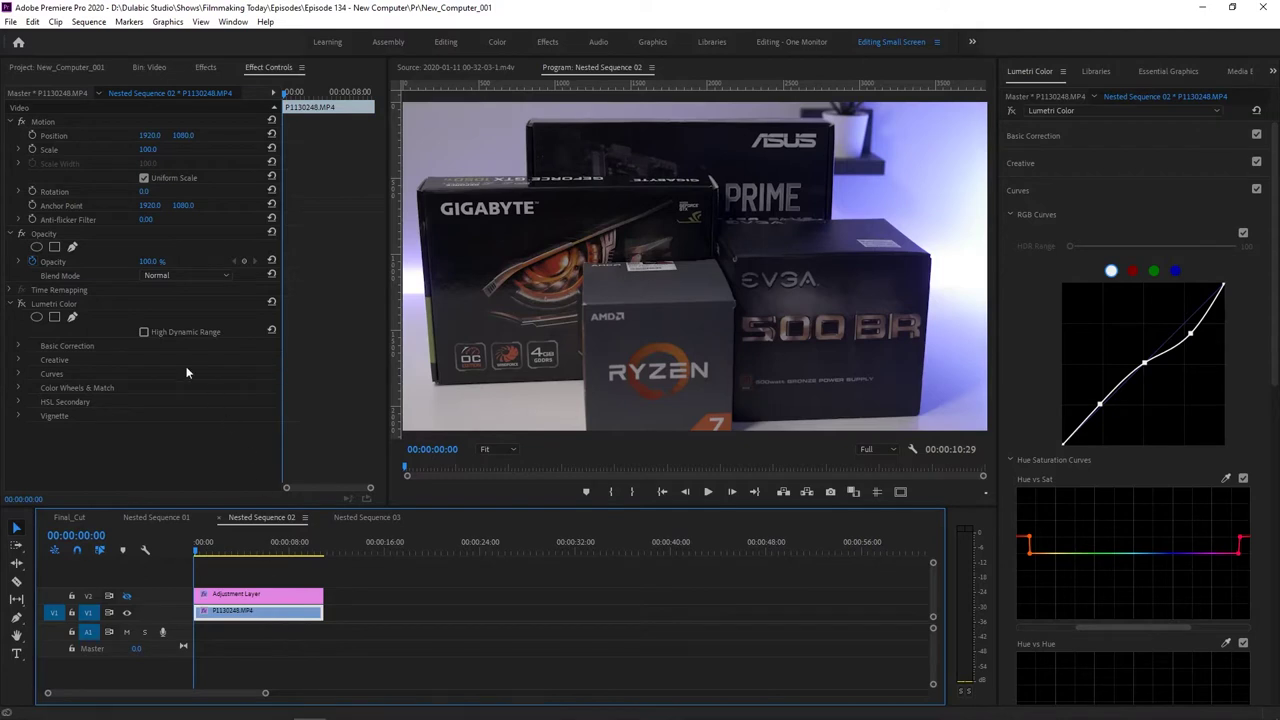
Check the clip and the hidden adjustment layer in Nested Sequence 02, and play the ungraded sequence through.
click(54, 302)
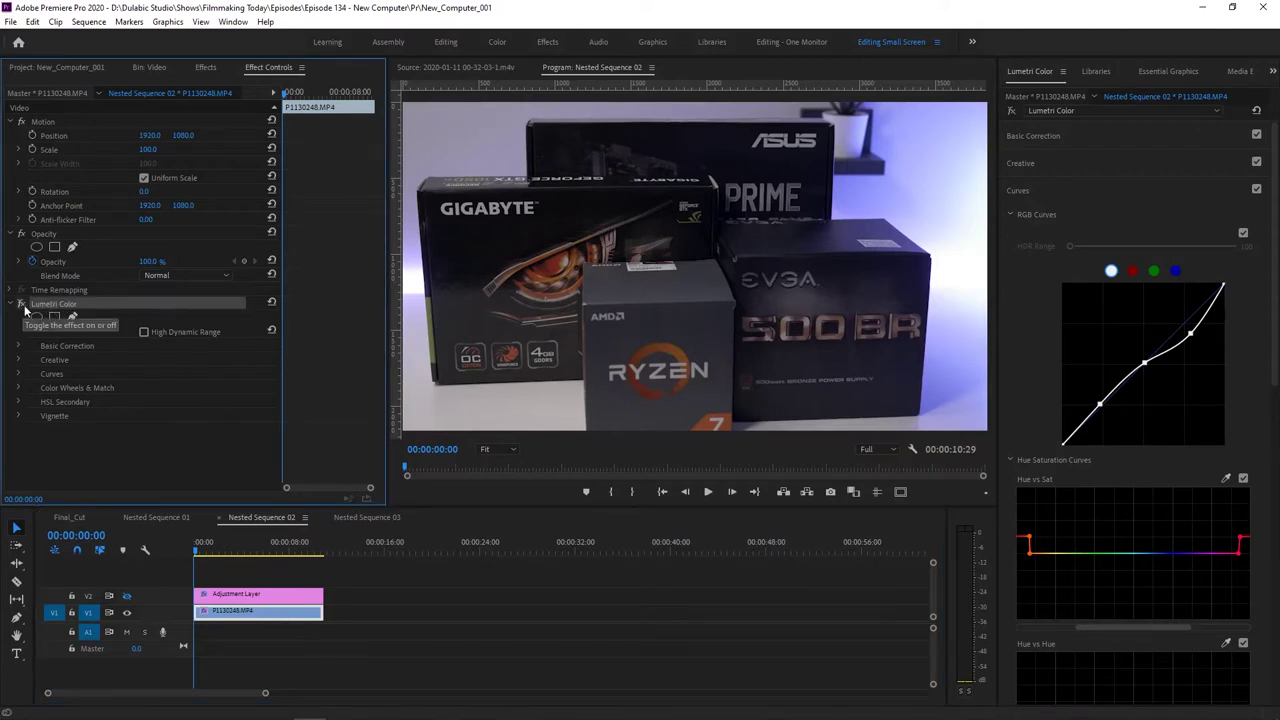
click(127, 597)
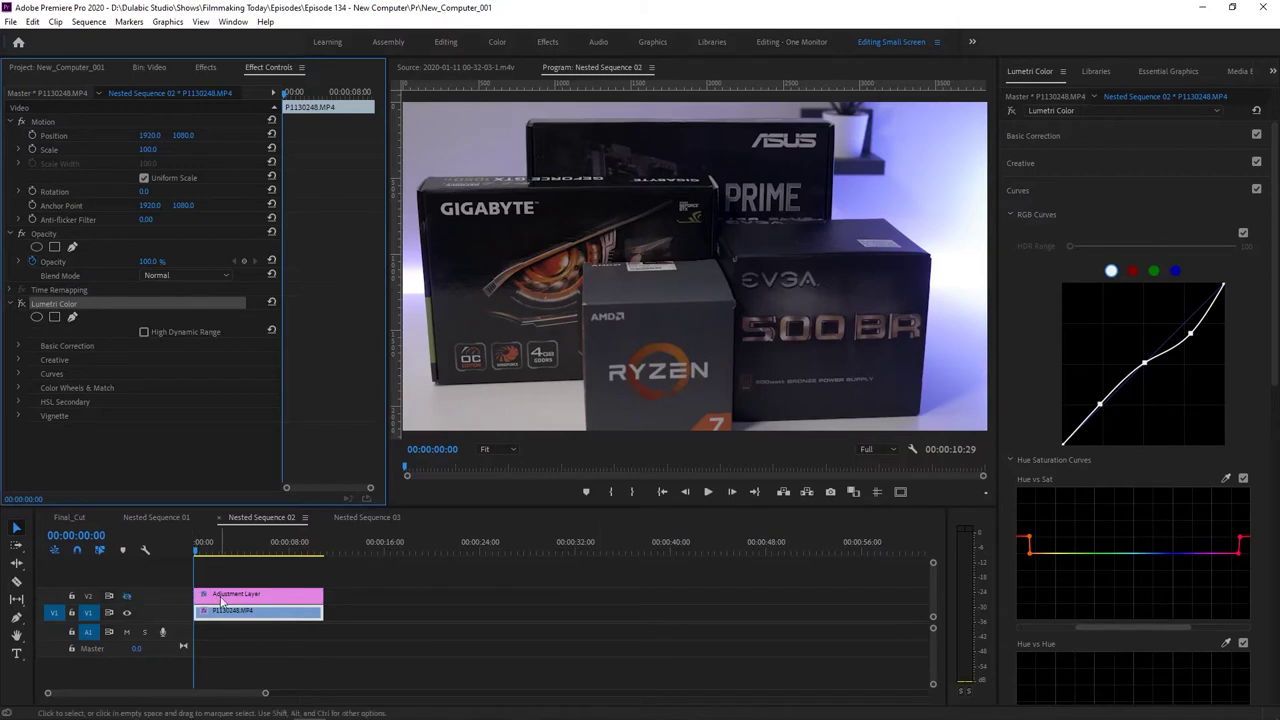
click(236, 597)
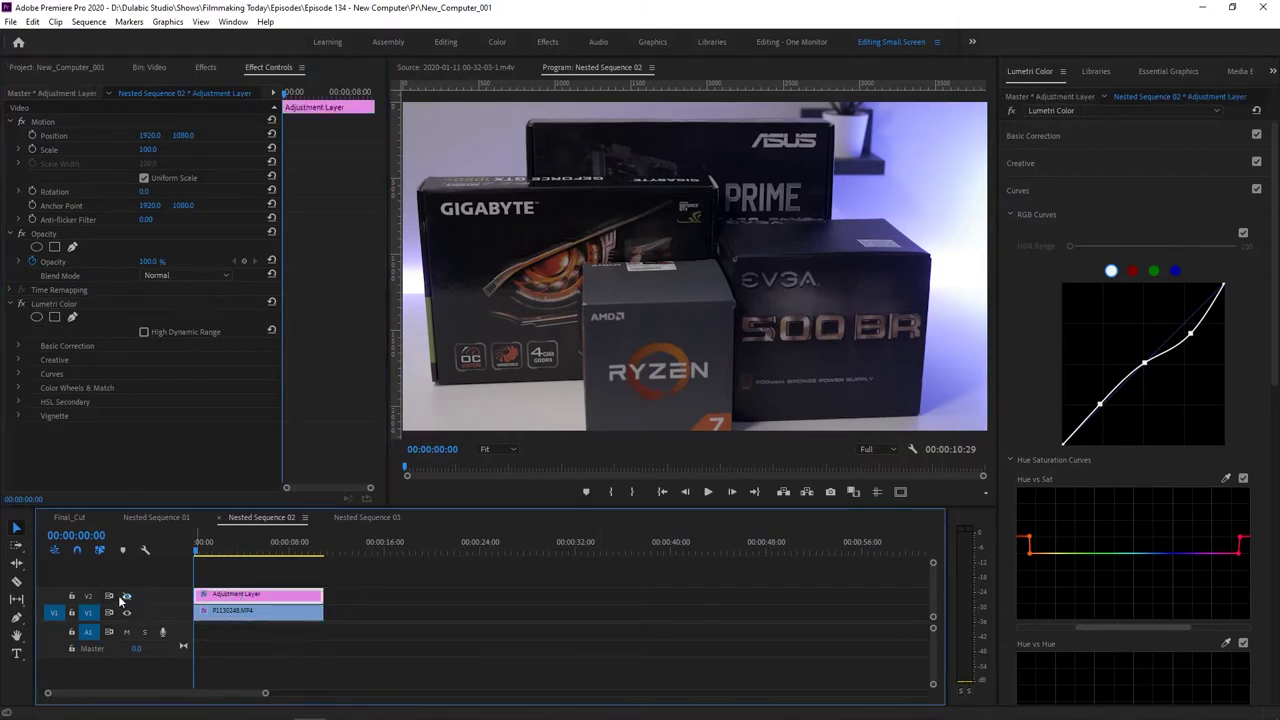
click(242, 571)
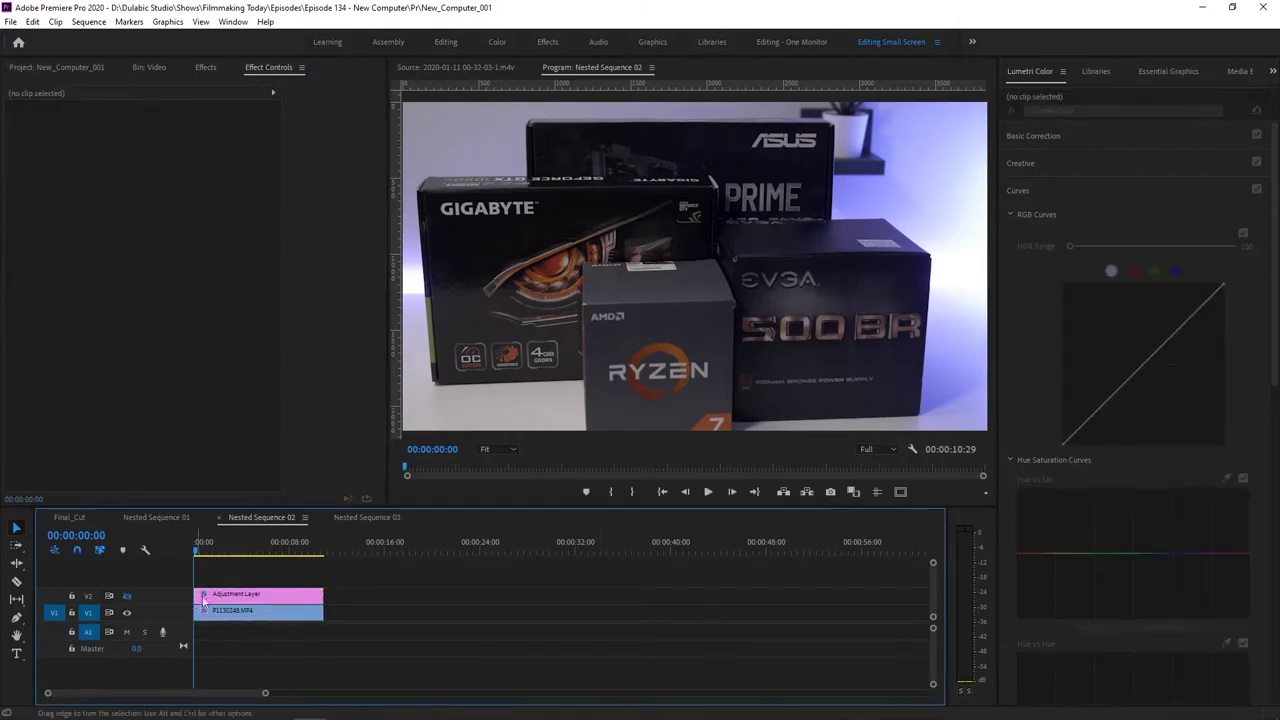
click(245, 613)
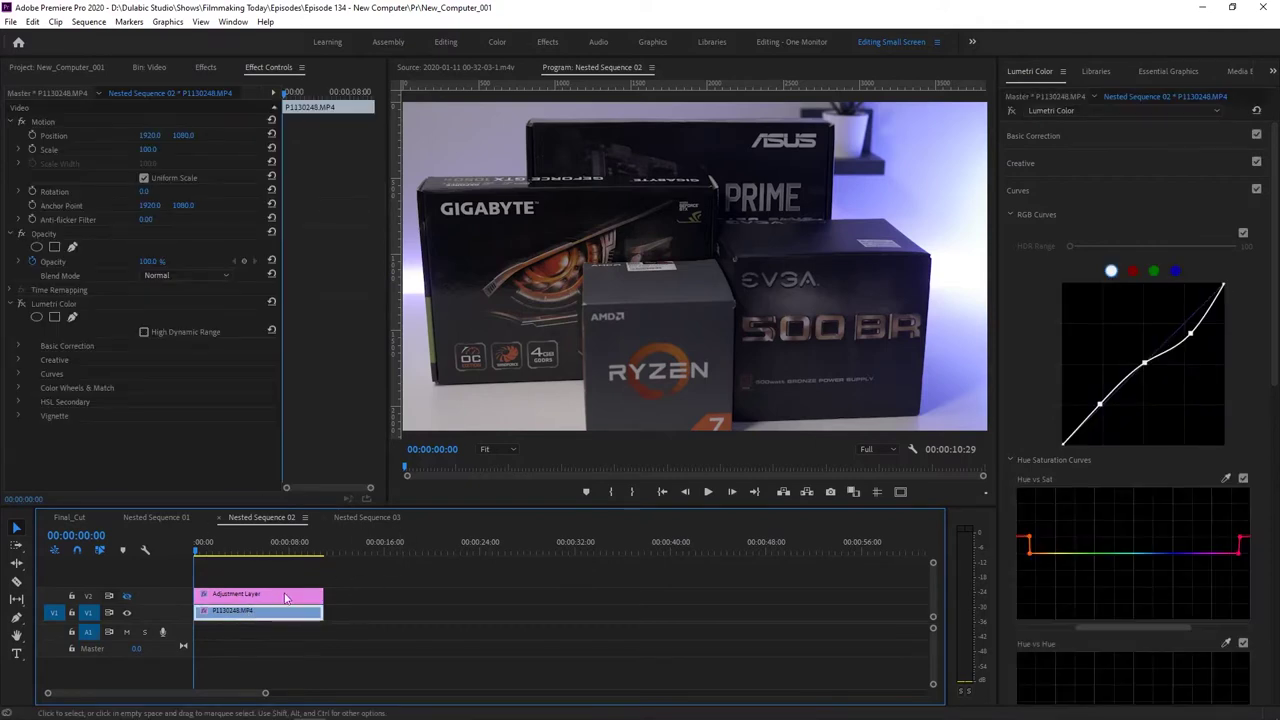
click(306, 570)
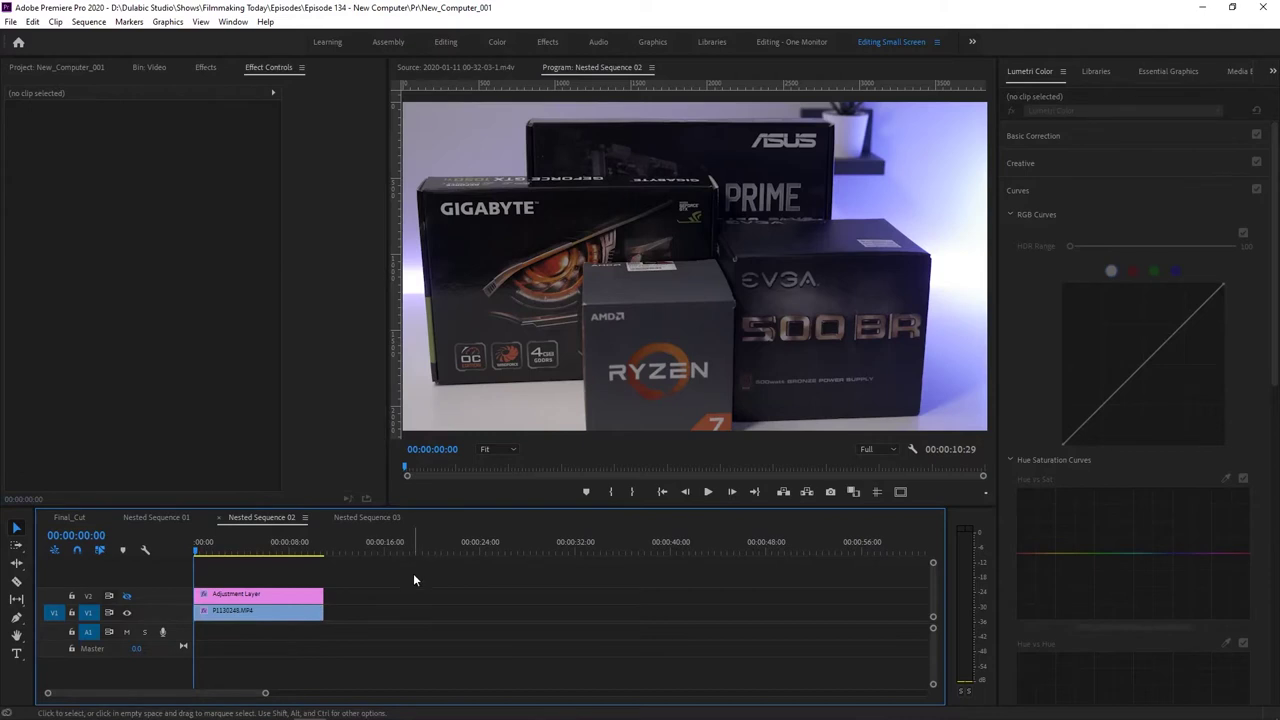
key(space)
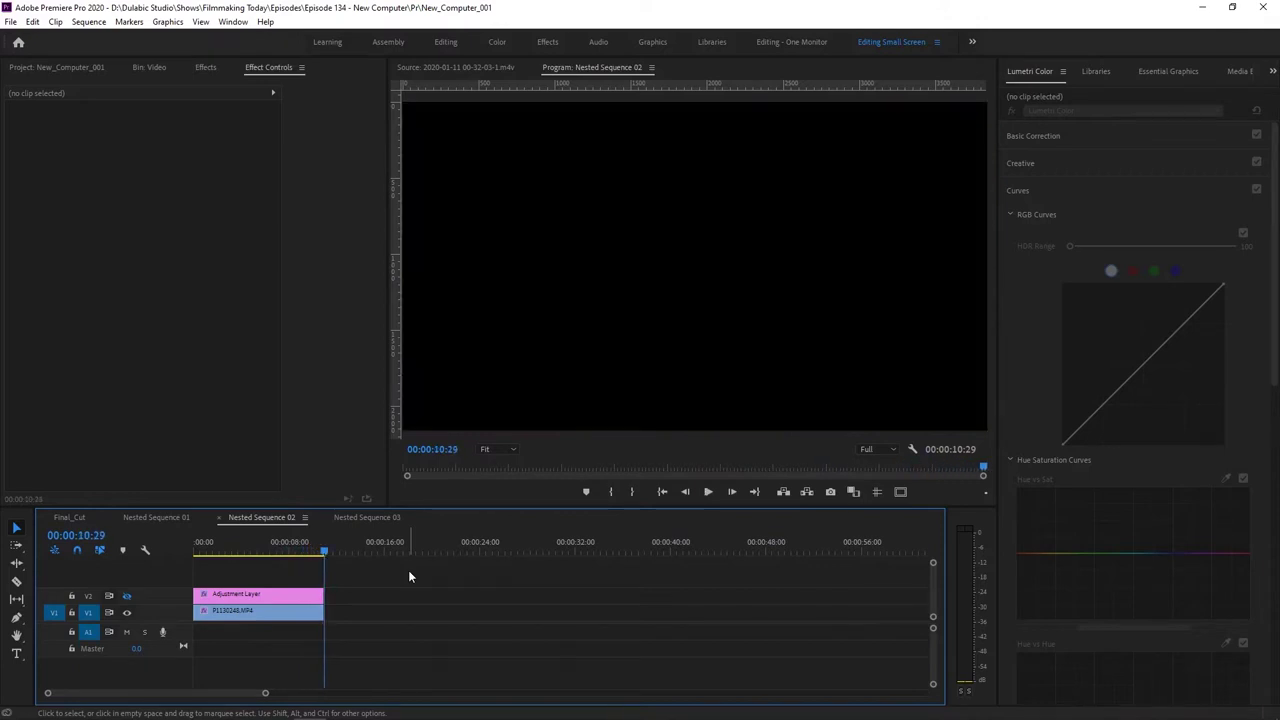
Enable the Lumetri Color effect on clip P1130248.MP4 and play the sequence from the start.
key(Home)
click(212, 610)
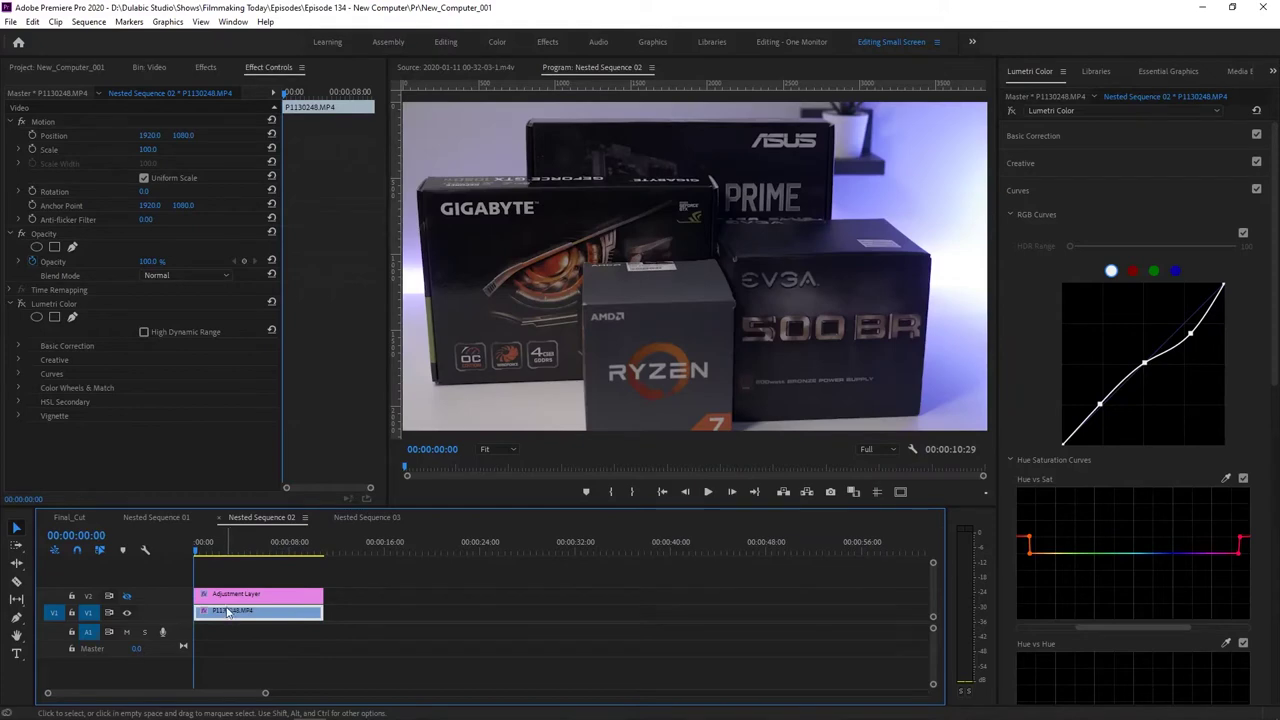
click(22, 304)
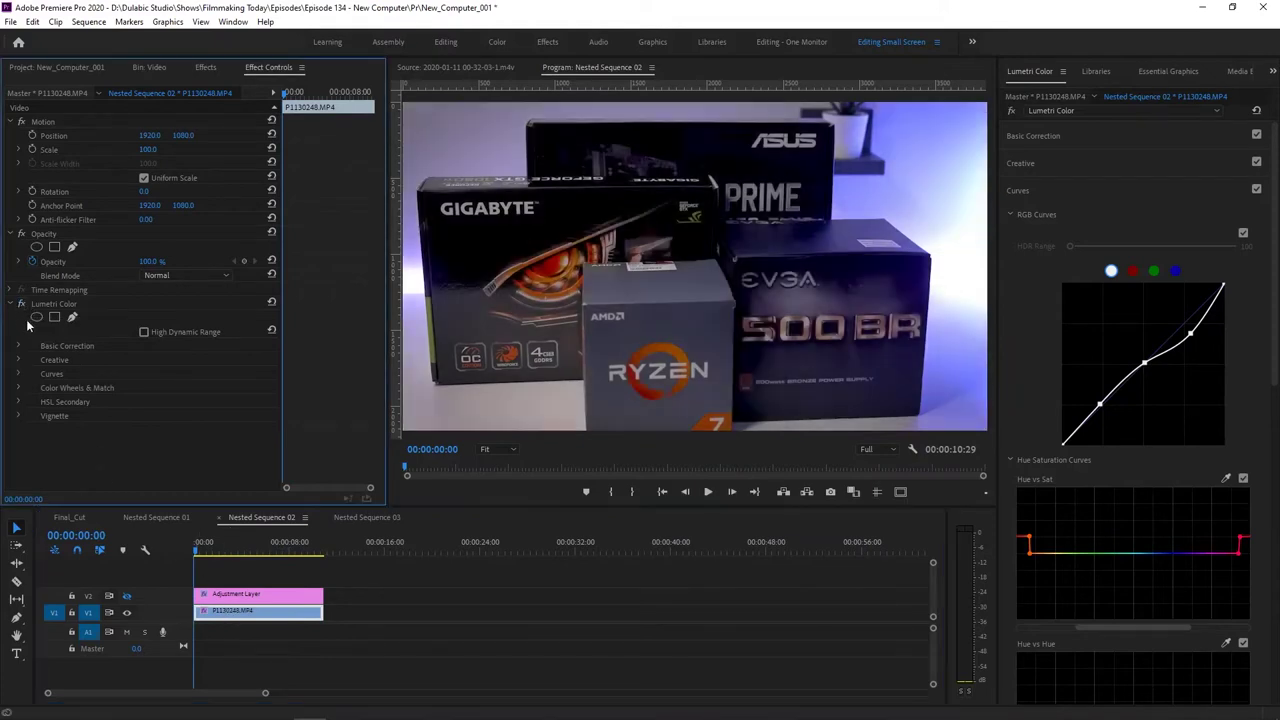
click(308, 579)
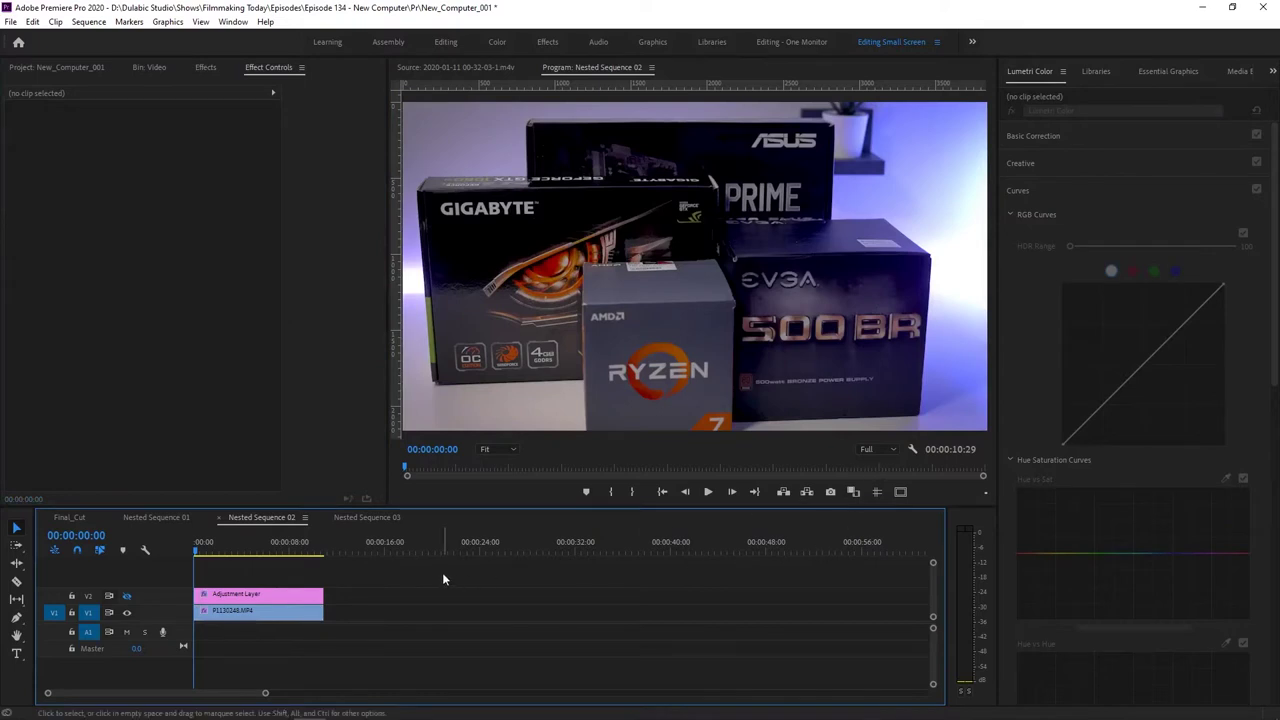
key(space)
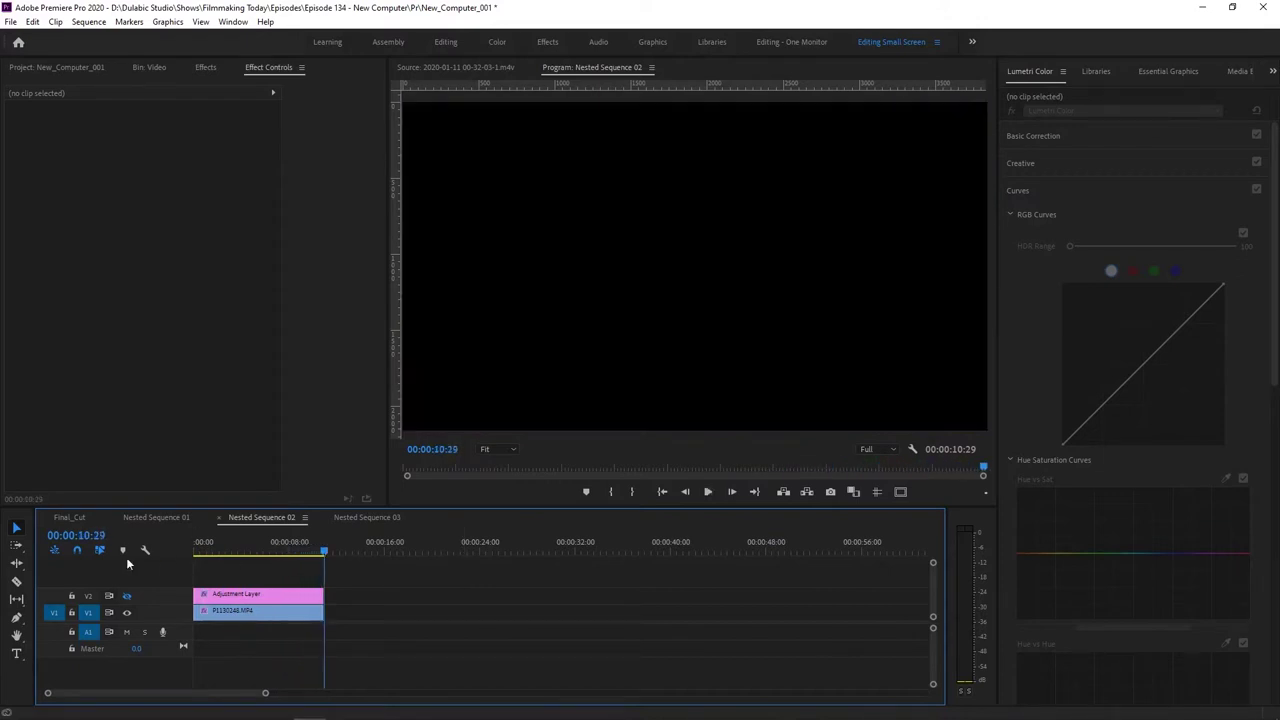
Replace the clip's Lumetri Color grade with the V2 adjustment layer's grade and play the sequence from the start.
drag(200, 553, 168, 570)
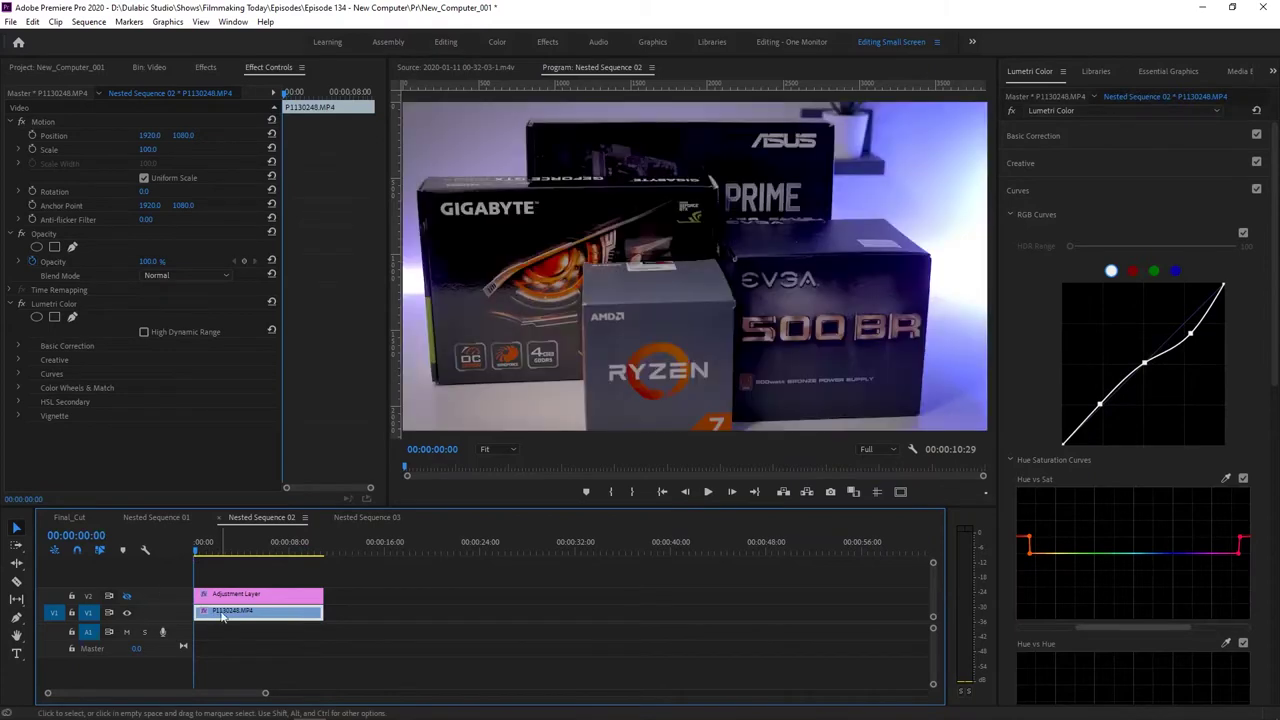
click(22, 304)
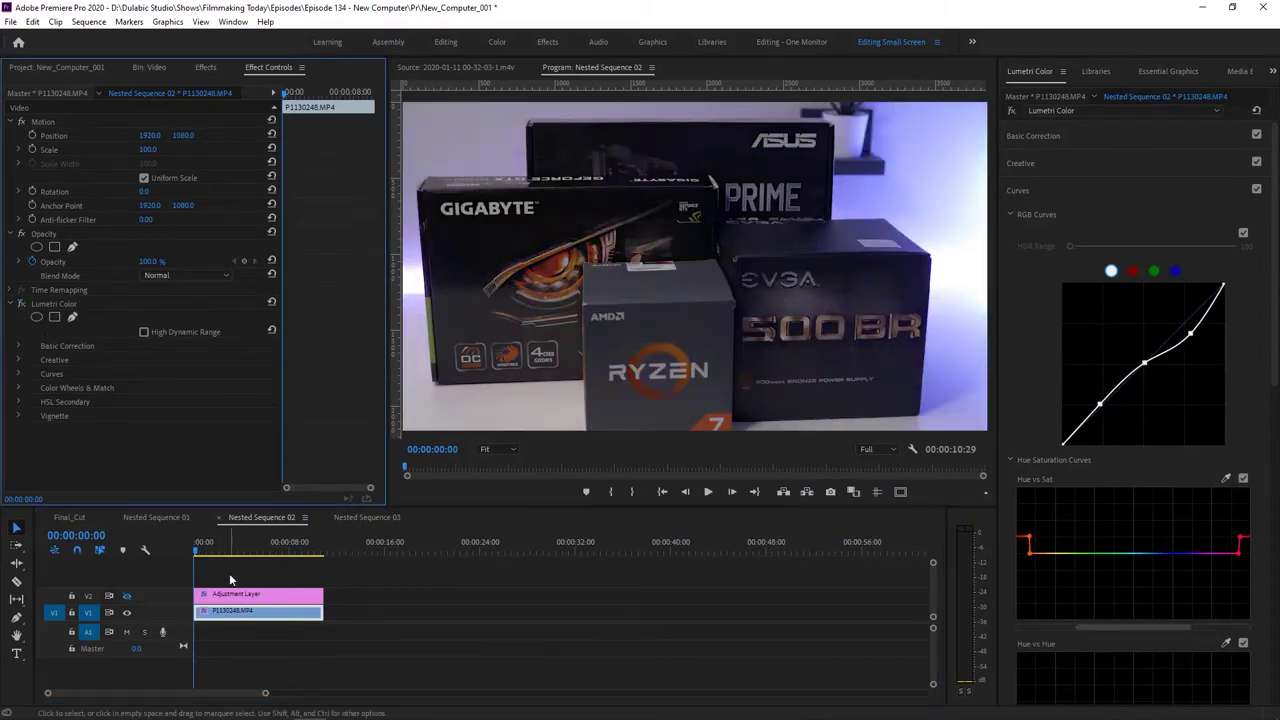
click(127, 597)
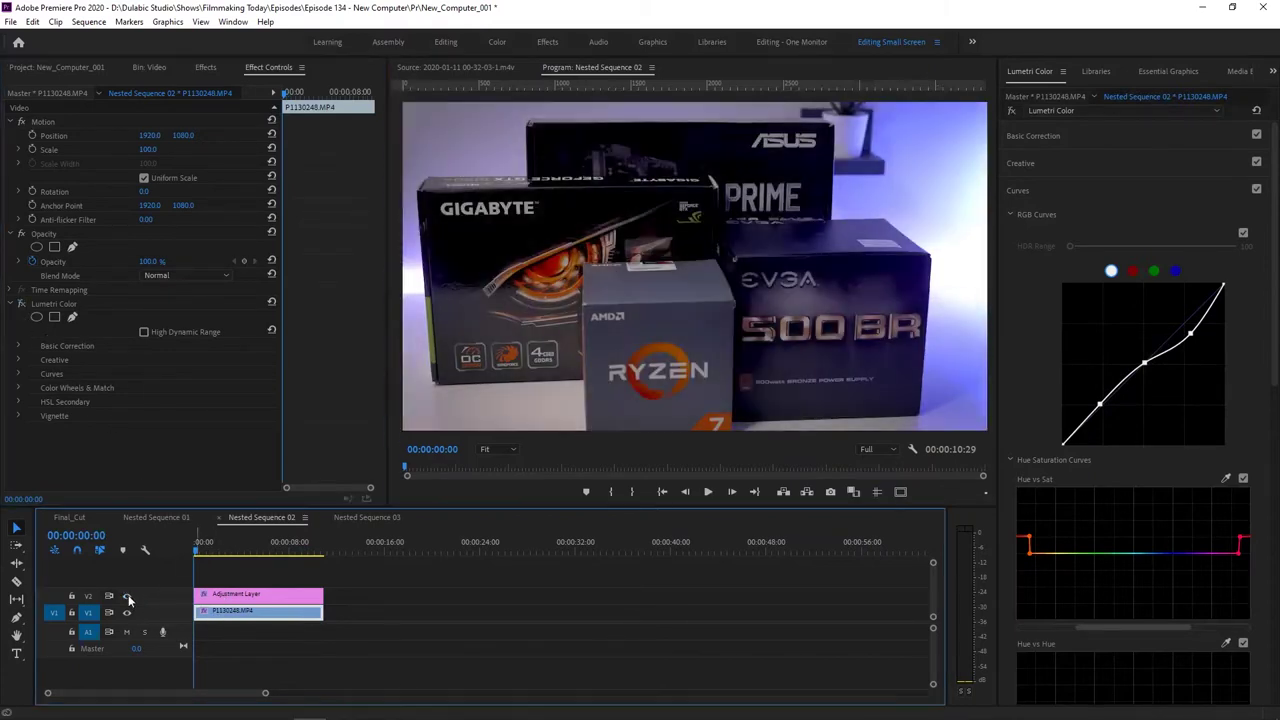
click(276, 577)
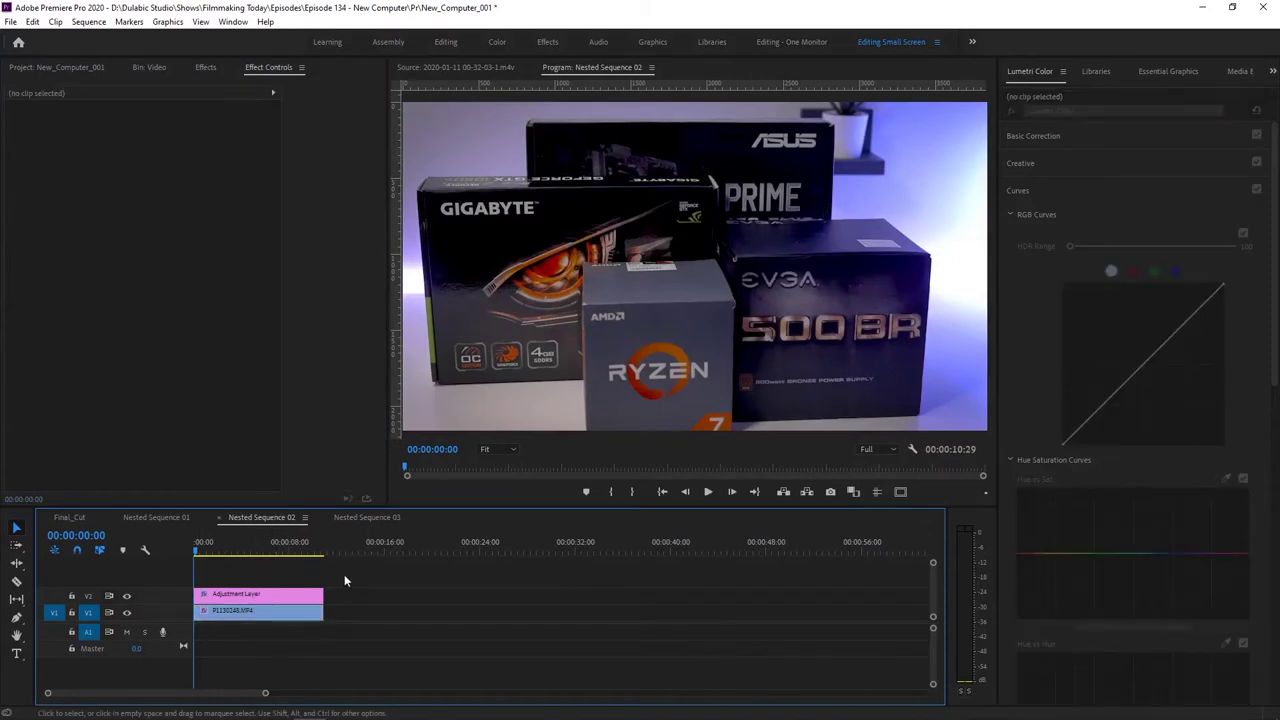
key(space)
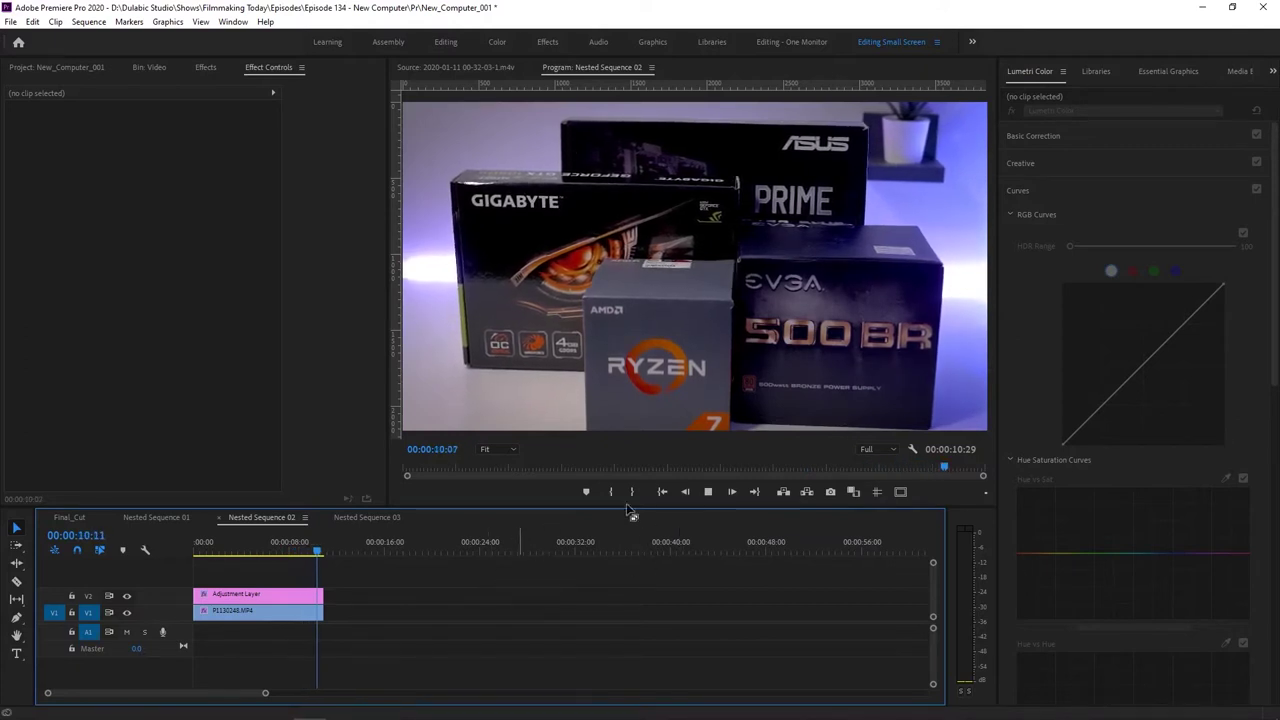
Set the program playback resolution to 1/2 and play the sequence from the start.
click(885, 450)
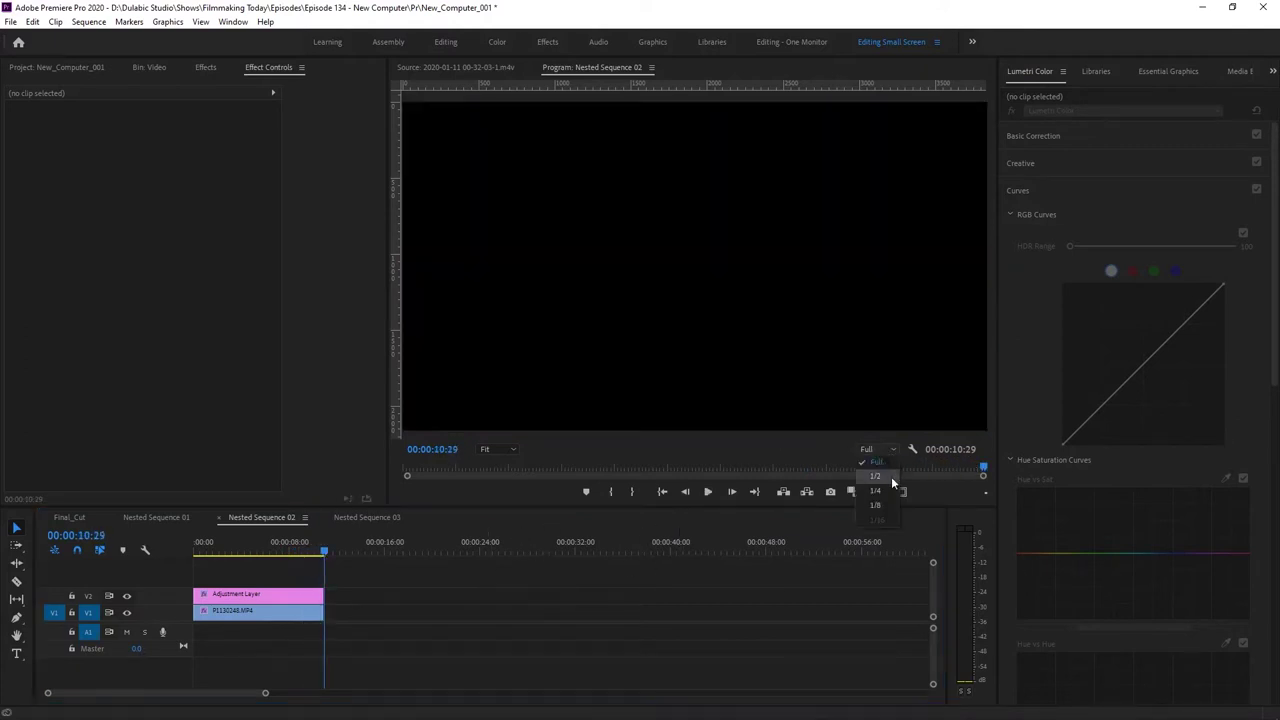
click(876, 476)
click(590, 568)
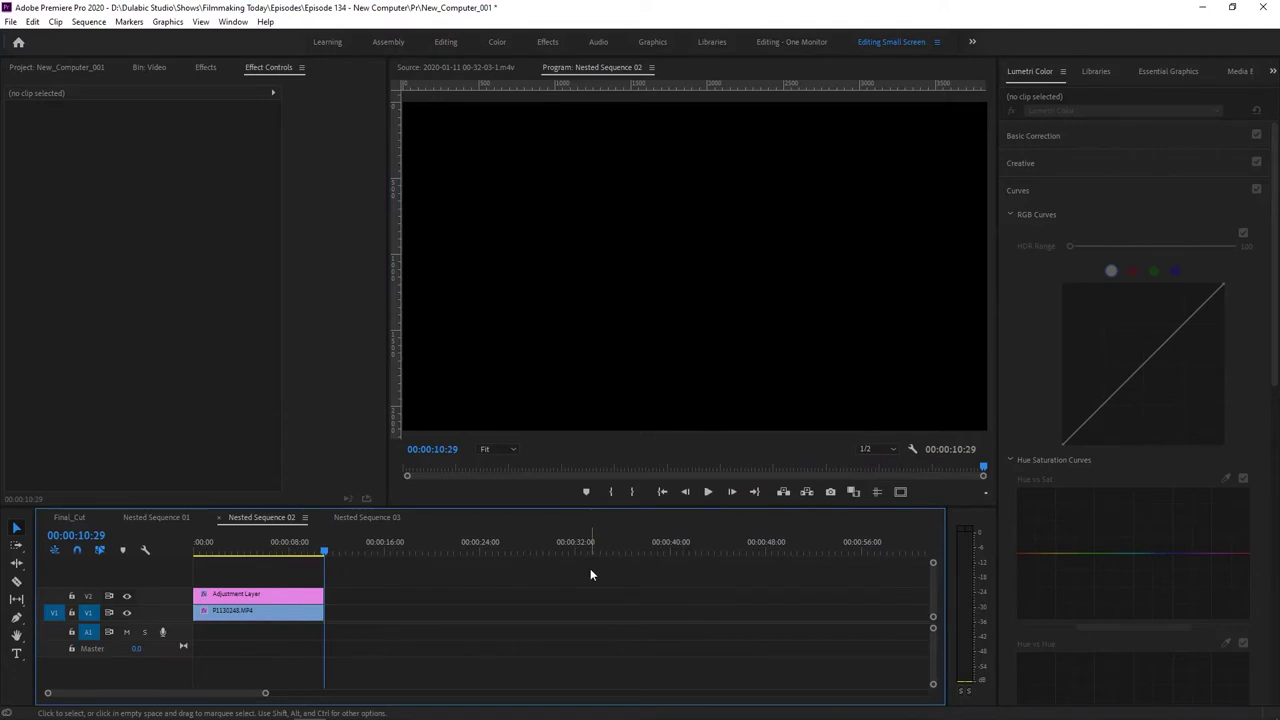
key(Home)
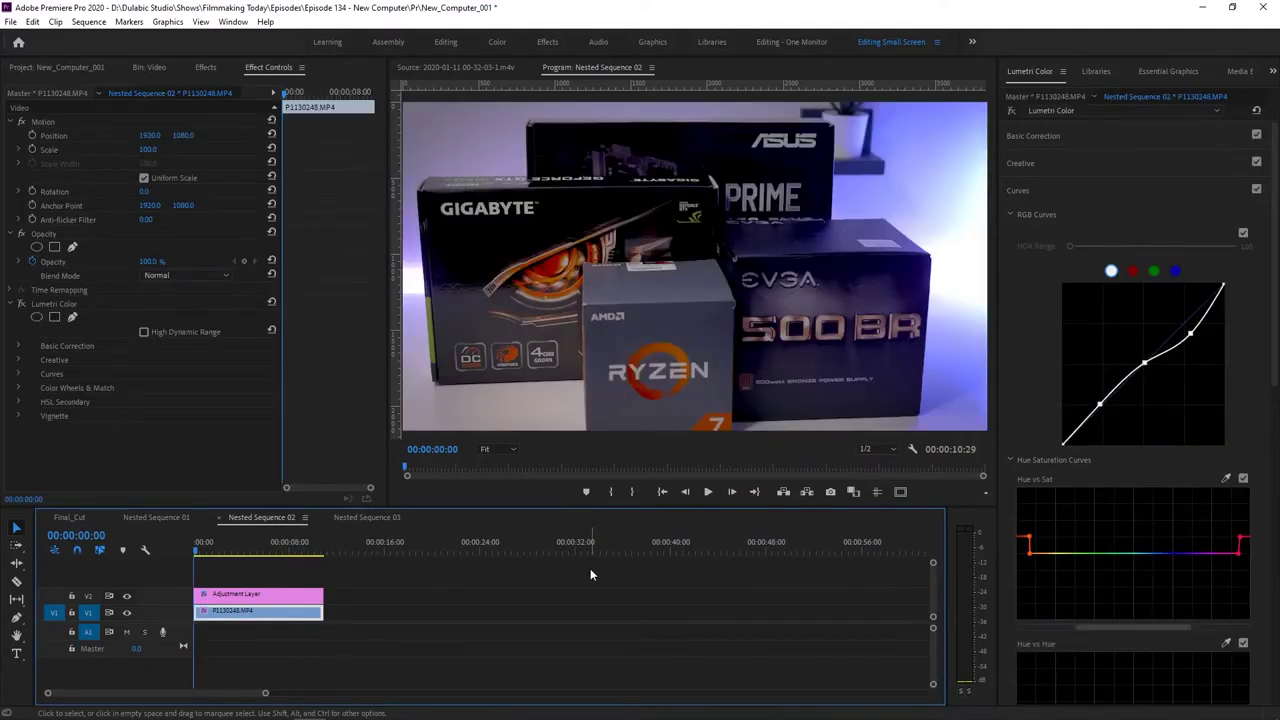
key(space)
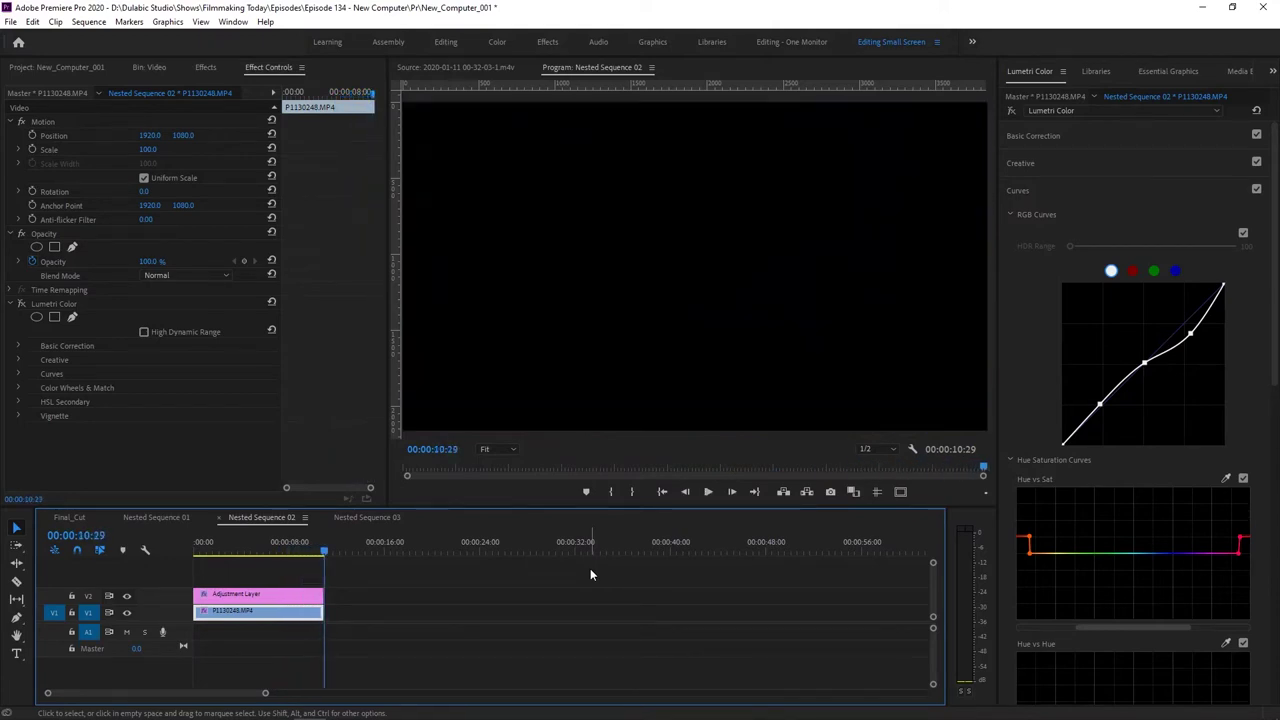
Scrub back and forth through the first seconds of the graded sequence to judge its responsiveness.
click(241, 553)
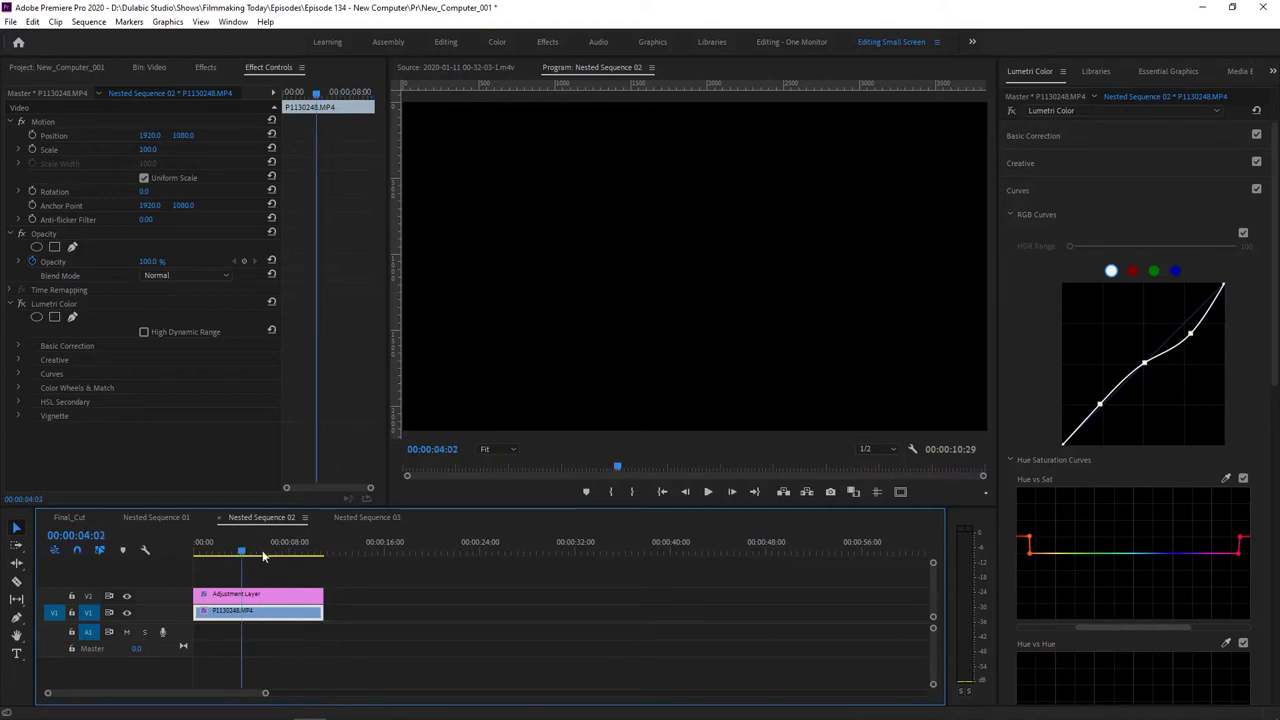
mouse_move(244, 551)
mouse_down()
mouse_move(201, 553)
mouse_move(224, 553)
mouse_up()
click(887, 450)
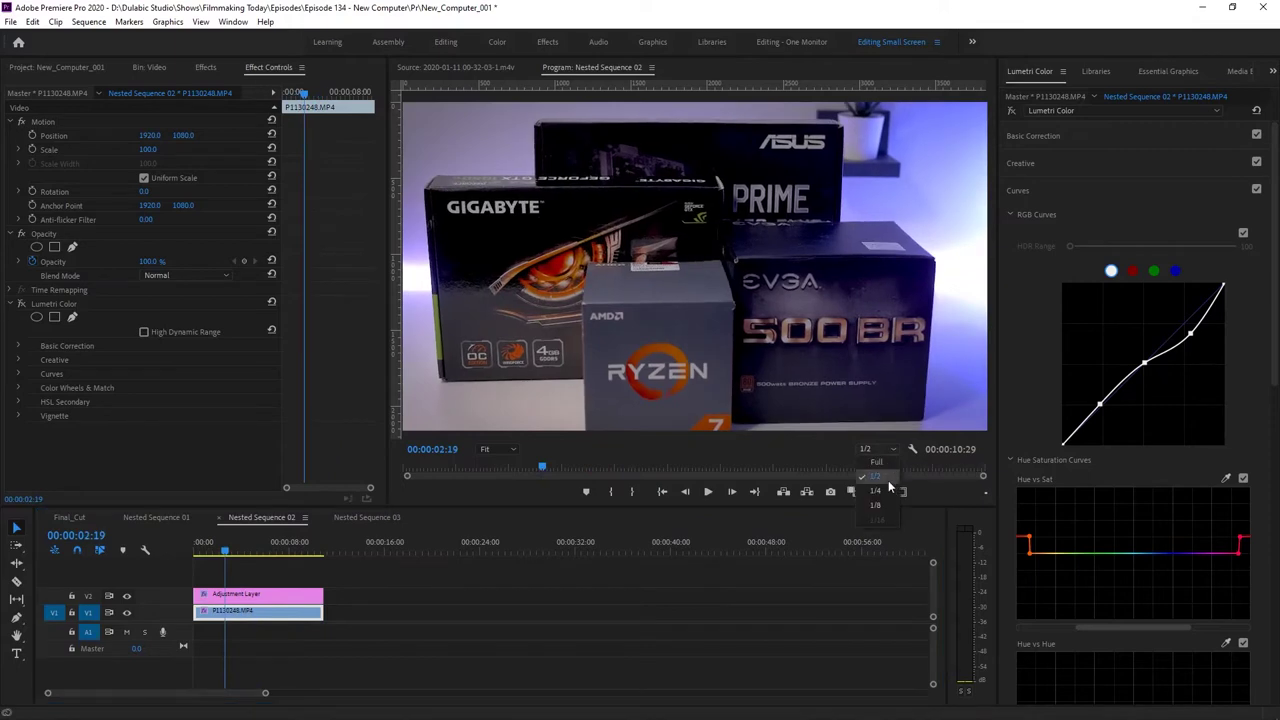
click(505, 571)
key(d)
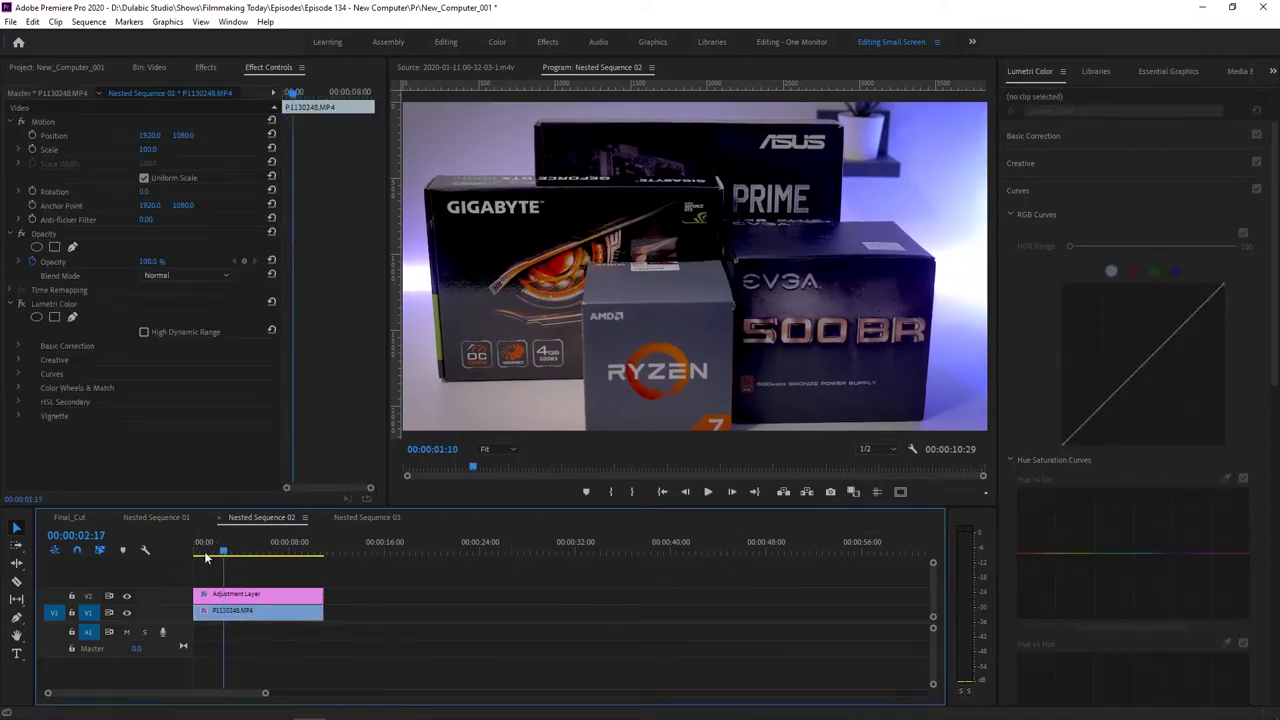
drag(207, 551, 187, 551)
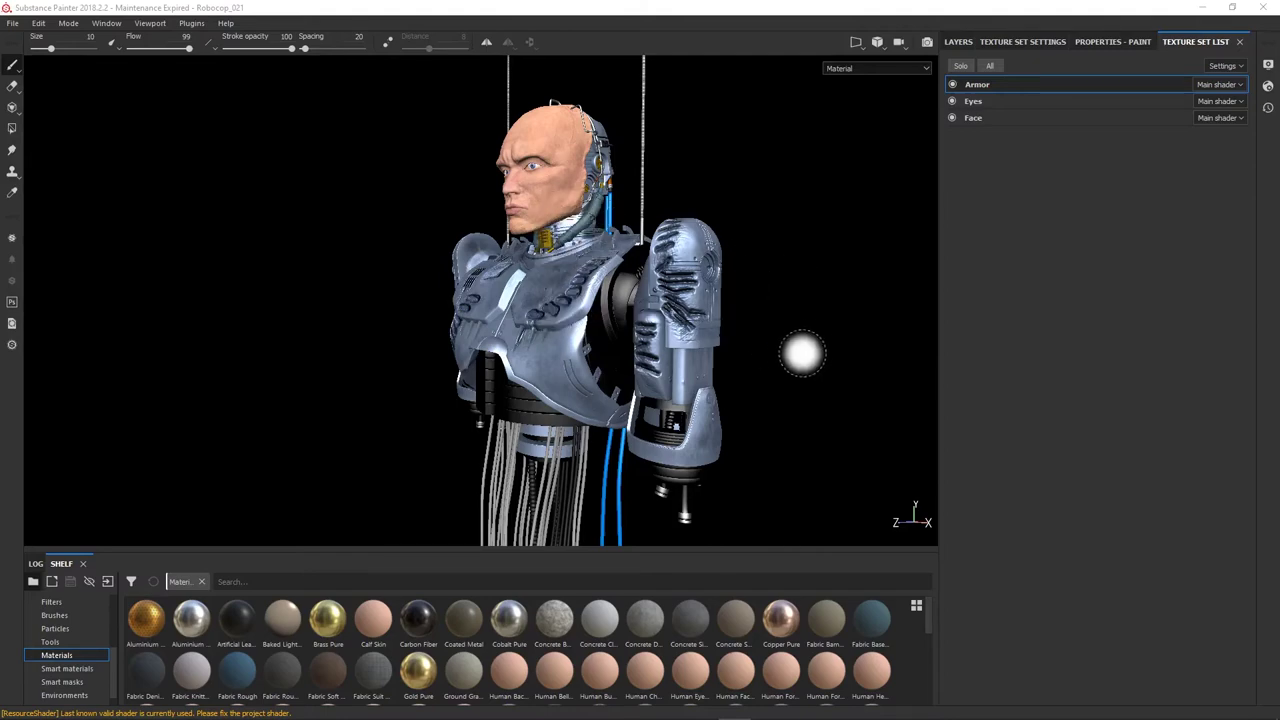
Switch to Substance Painter, turn the Robocop bust in the viewport, and render it with Iray.
mouse_move(797, 331)
mouse_down()
mouse_move(480, 331)
mouse_move(843, 305)
mouse_move(714, 320)
mouse_move(765, 318)
mouse_move(743, 320)
mouse_move(816, 341)
mouse_move(794, 363)
mouse_move(817, 363)
mouse_move(796, 424)
mouse_move(766, 360)
mouse_move(729, 360)
mouse_move(749, 366)
mouse_up()
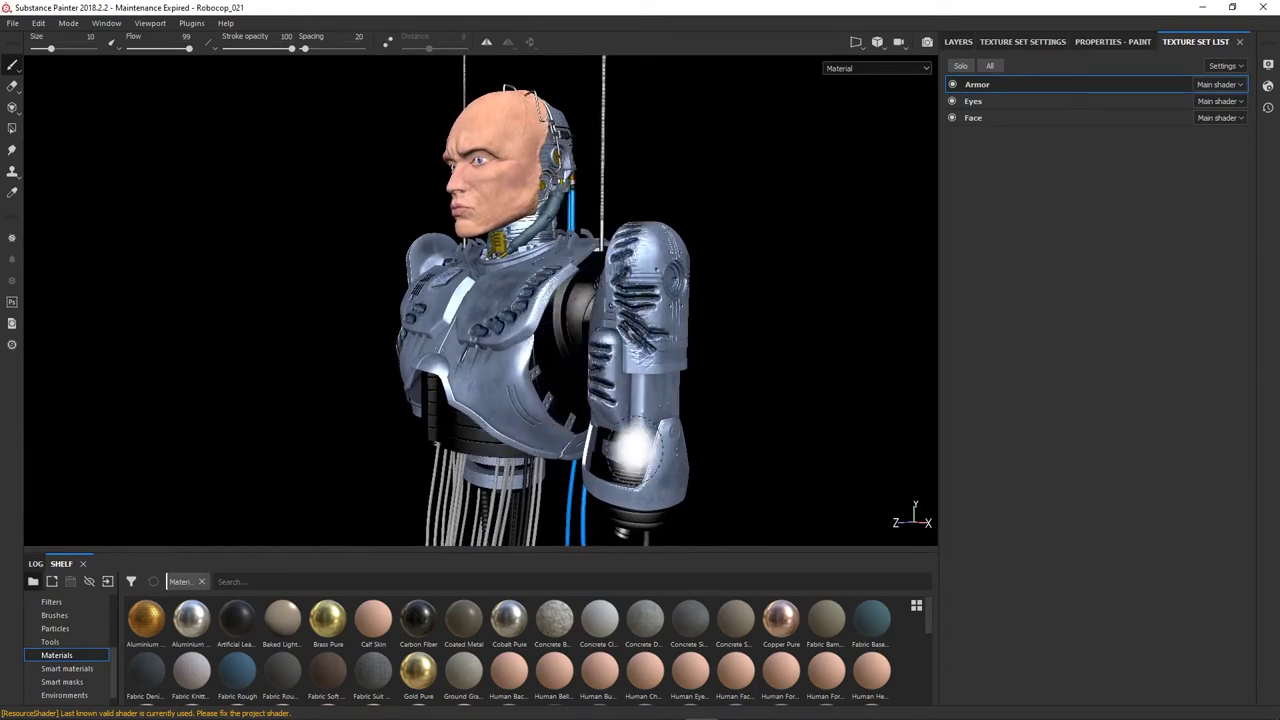
click(927, 45)
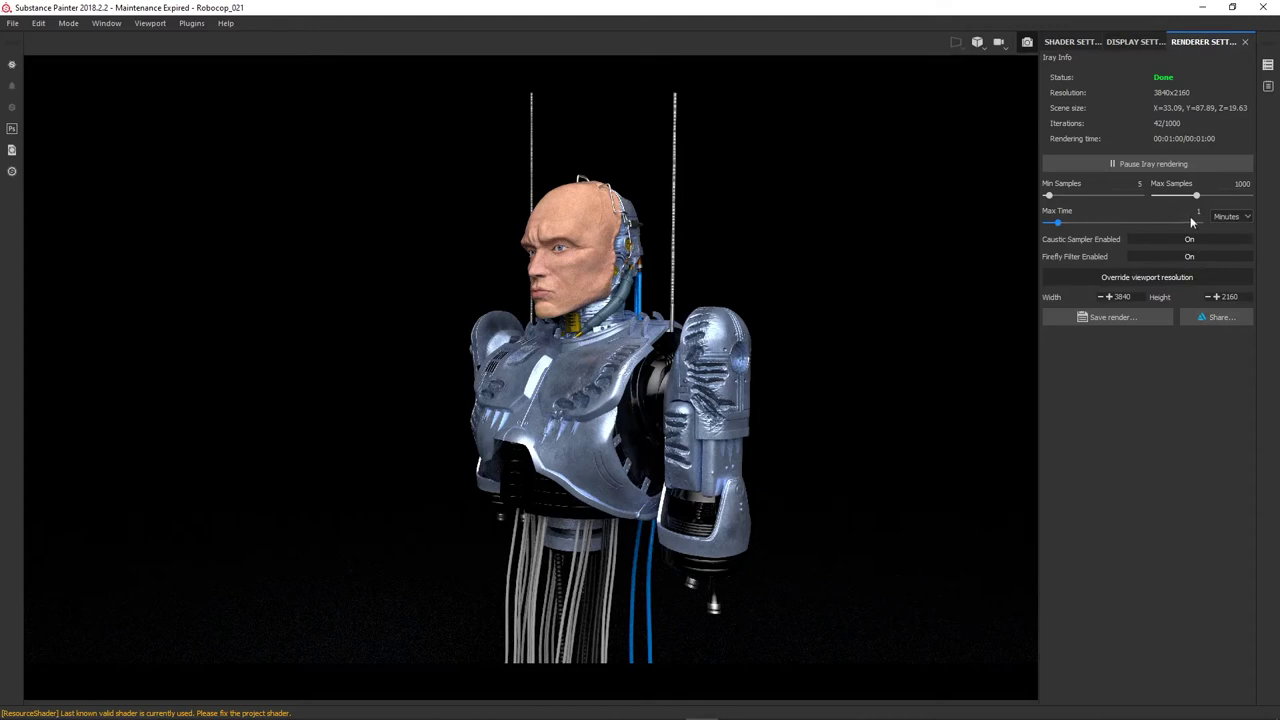
click(1136, 244)
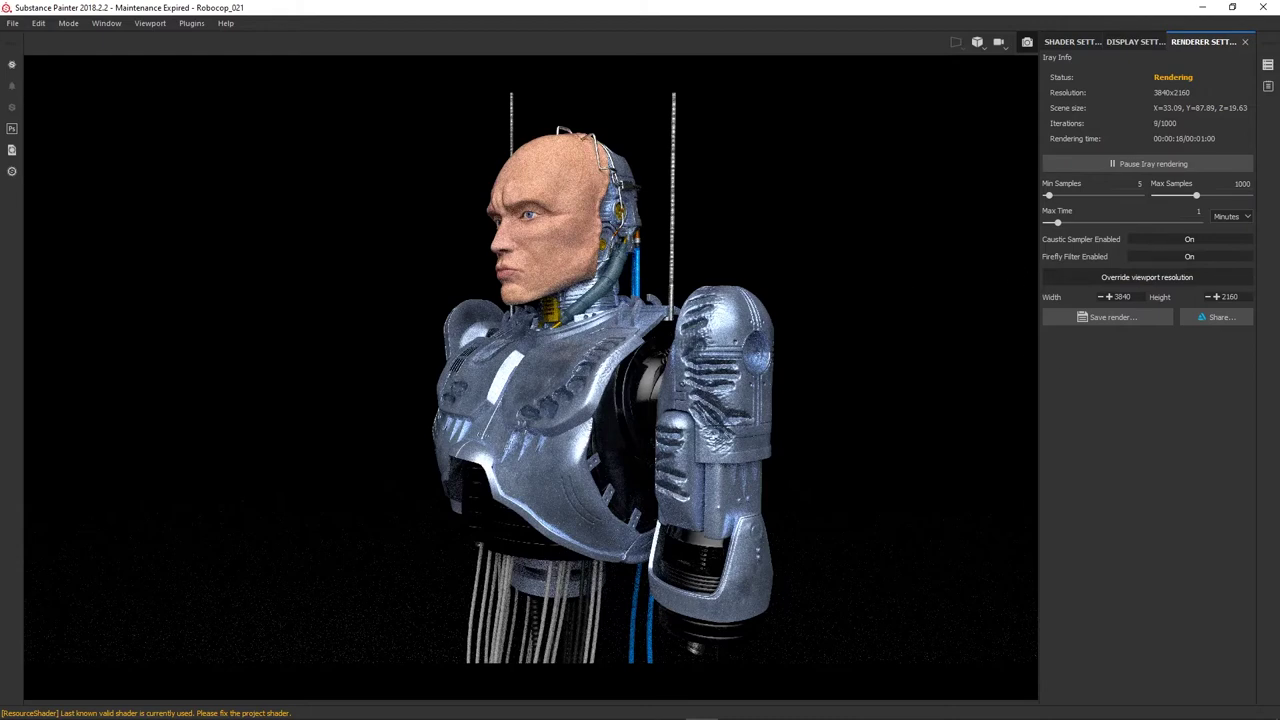
Bring the Task Manager window over the Iray render to examine the processor load.
drag(1279, 363, 420, 449)
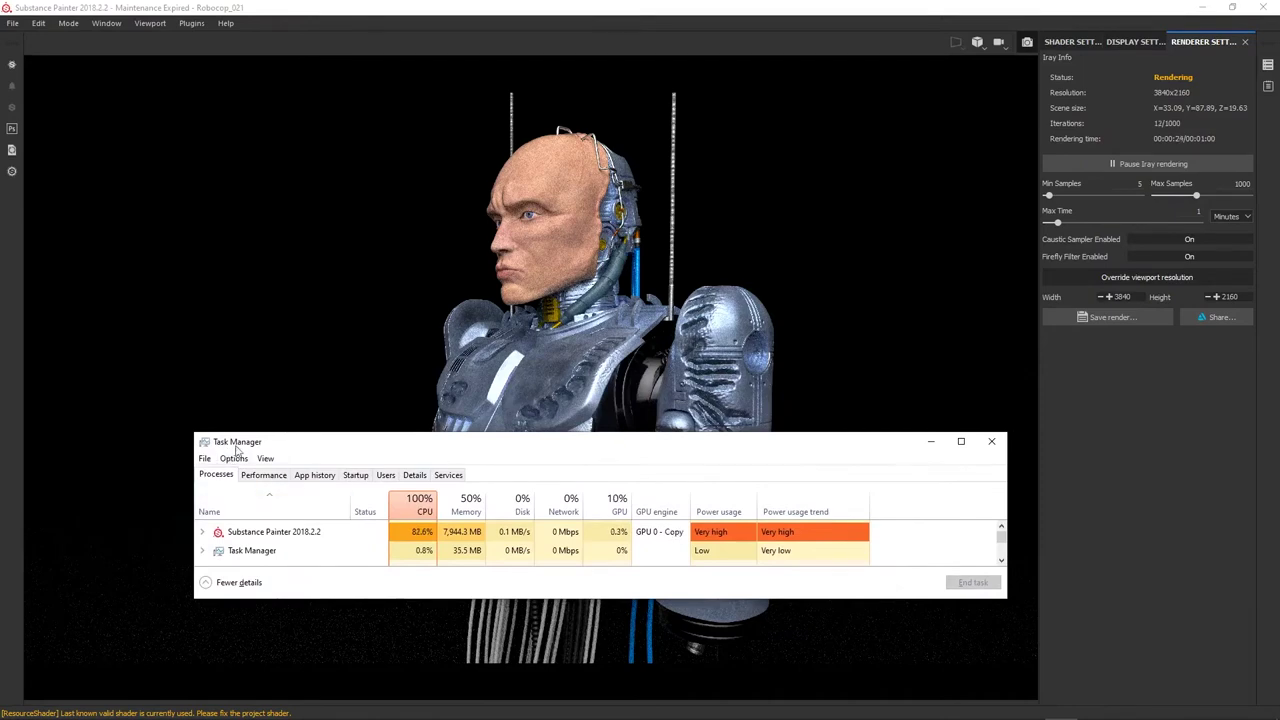